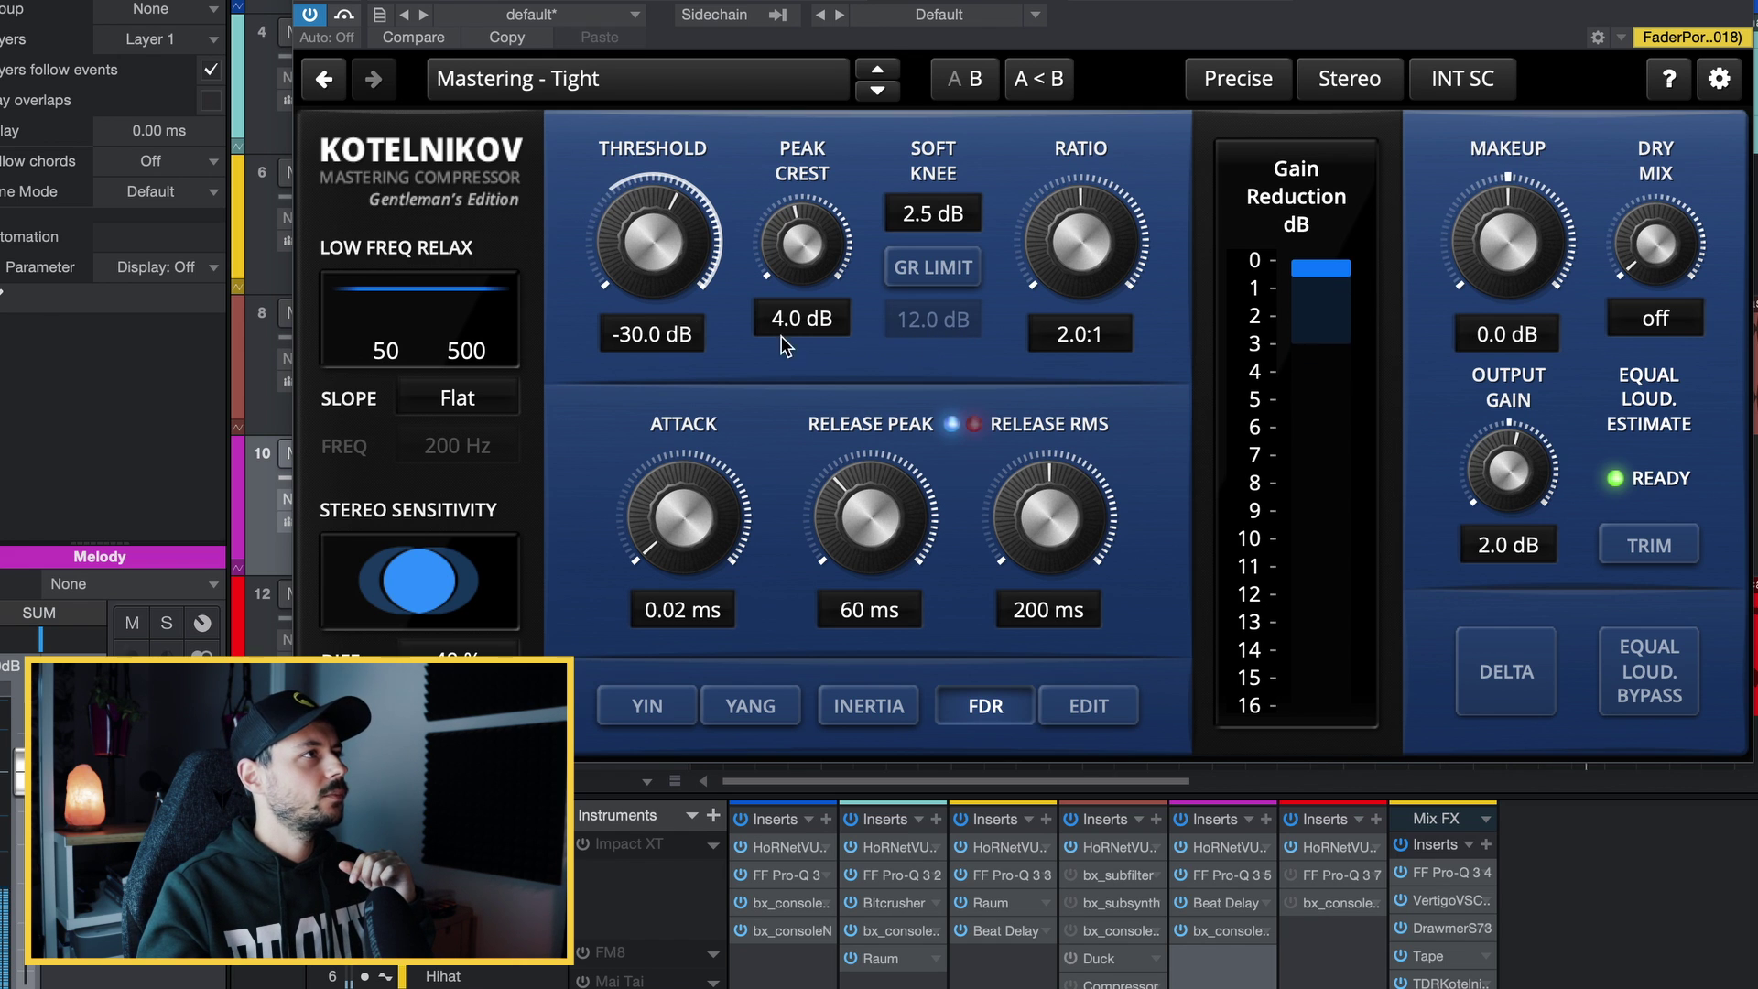
# - Set the Kotelnikov compressor's threshold to -35 dB
pyautogui.click(645, 335)
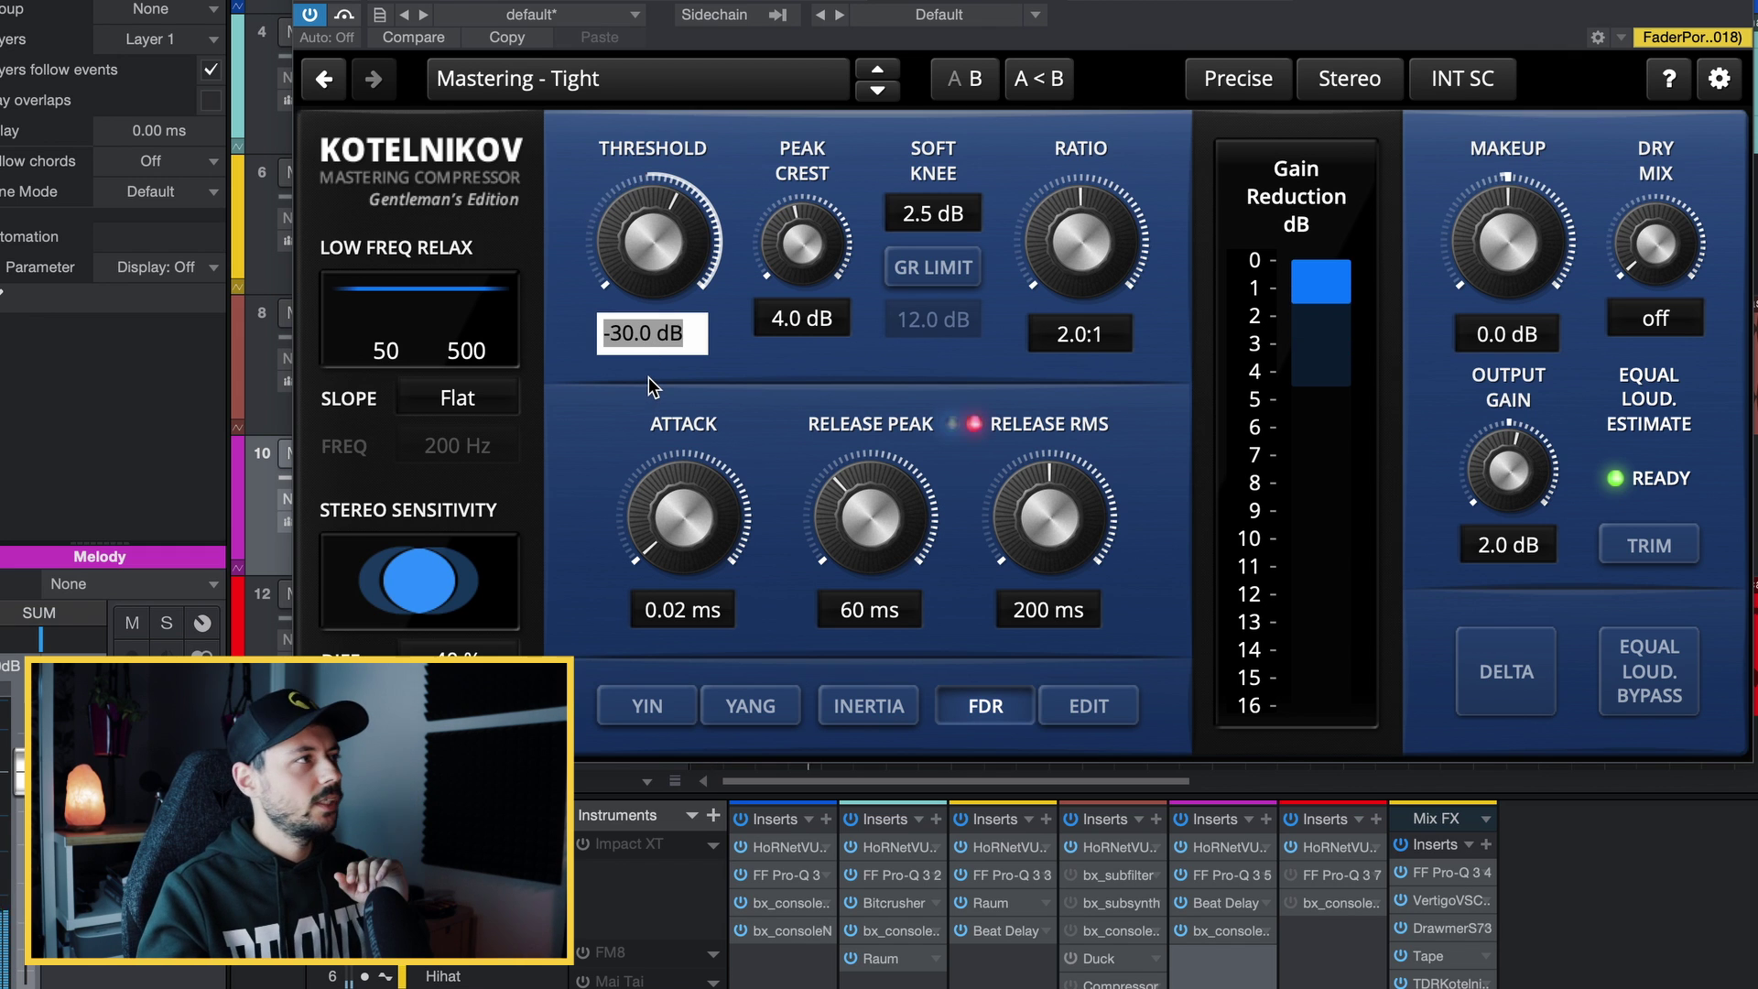
pyautogui.write('-40')
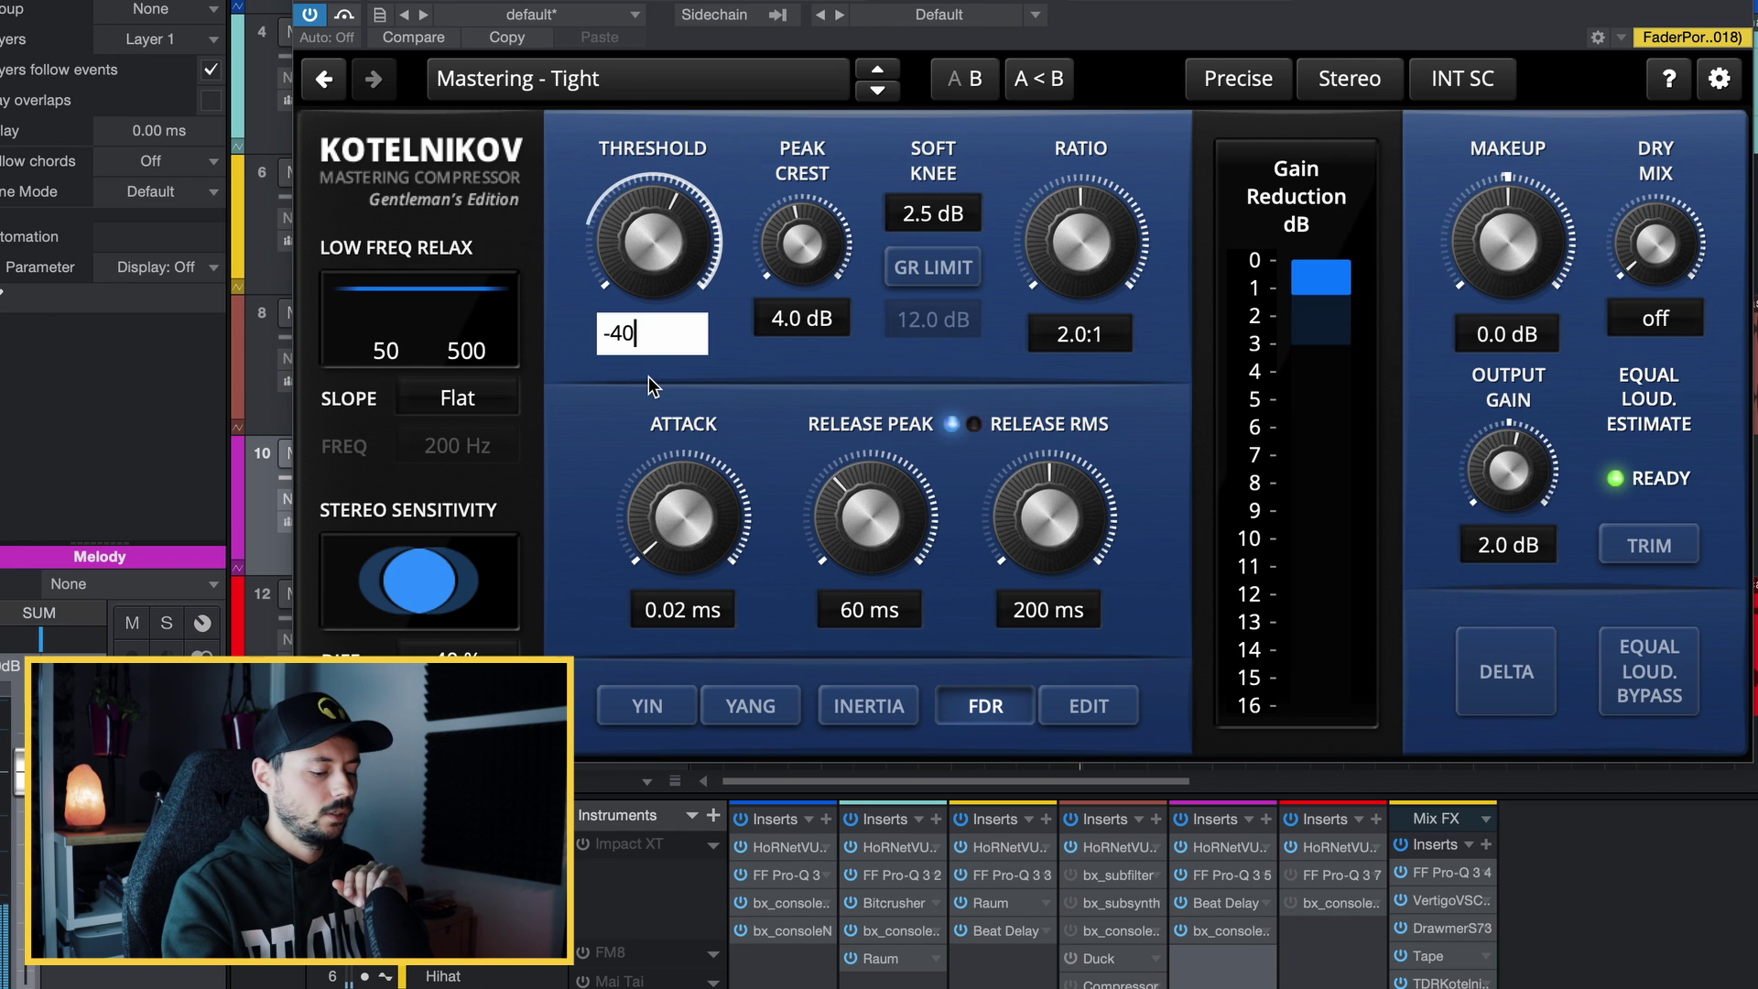
pyautogui.write('4')
pyautogui.press('BackSpace')
pyautogui.write('35')
pyautogui.press('Return')
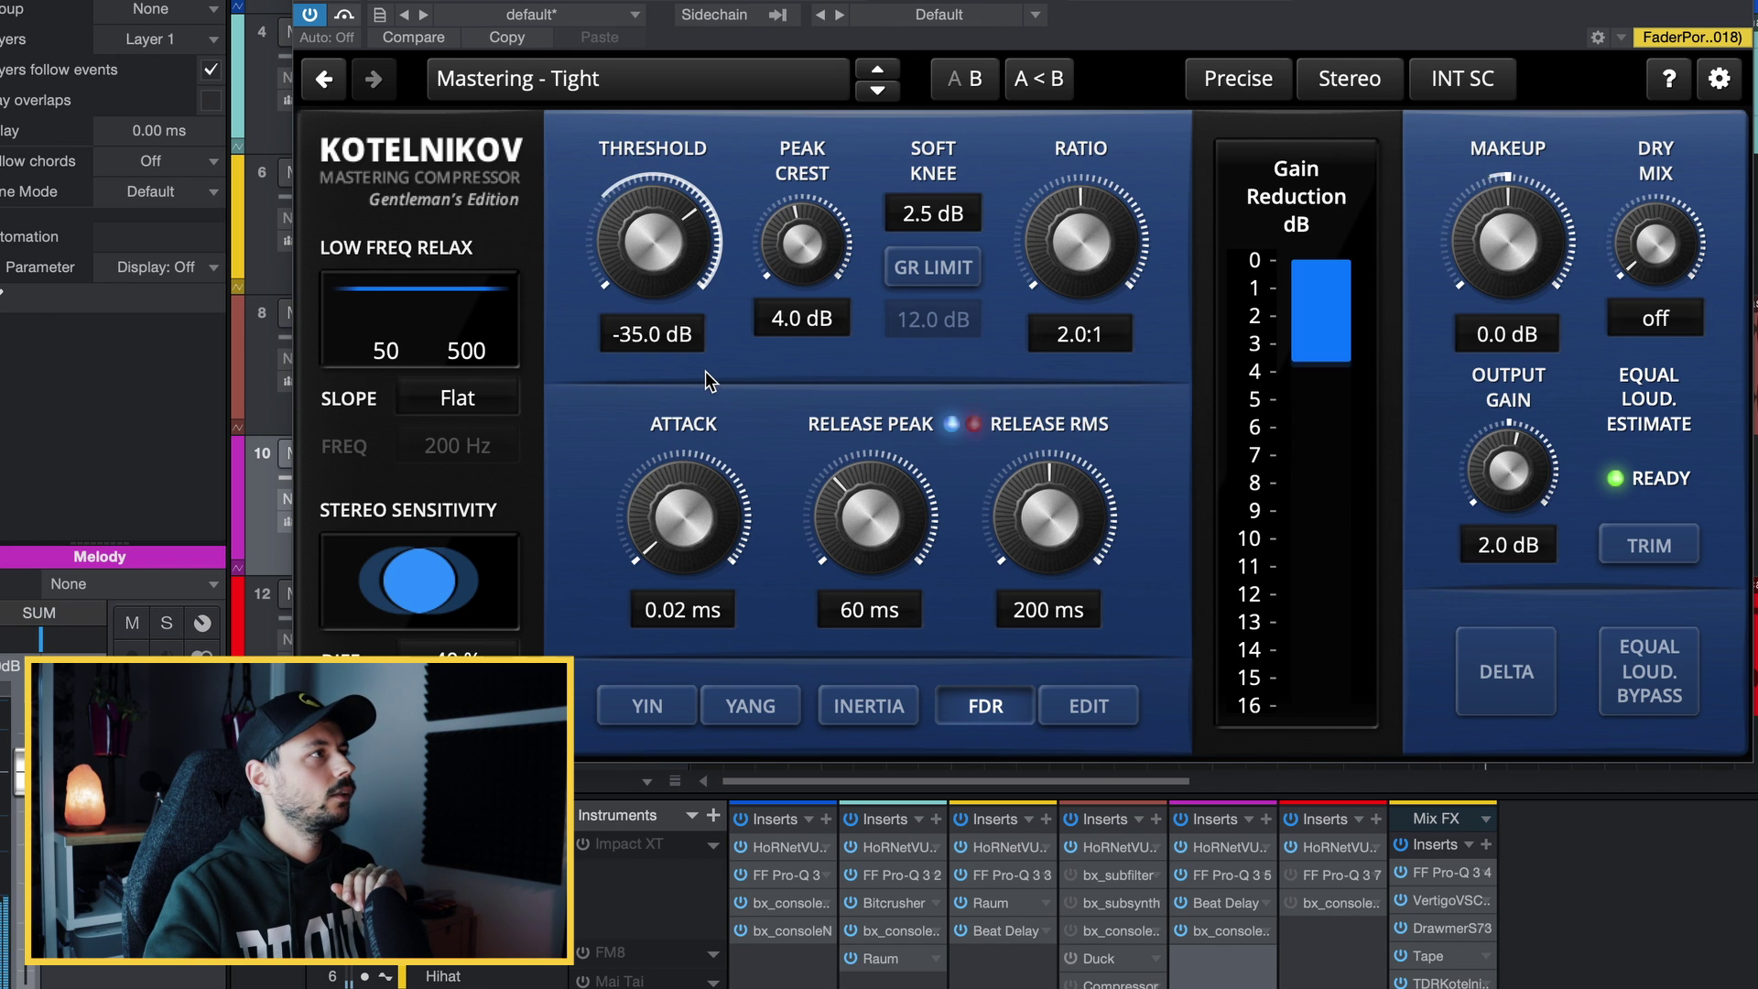
# - Lower the Kotelnikov compressor's threshold to -40 dB
pyautogui.click(645, 334)
pyautogui.write('-40')
pyautogui.press('Return')
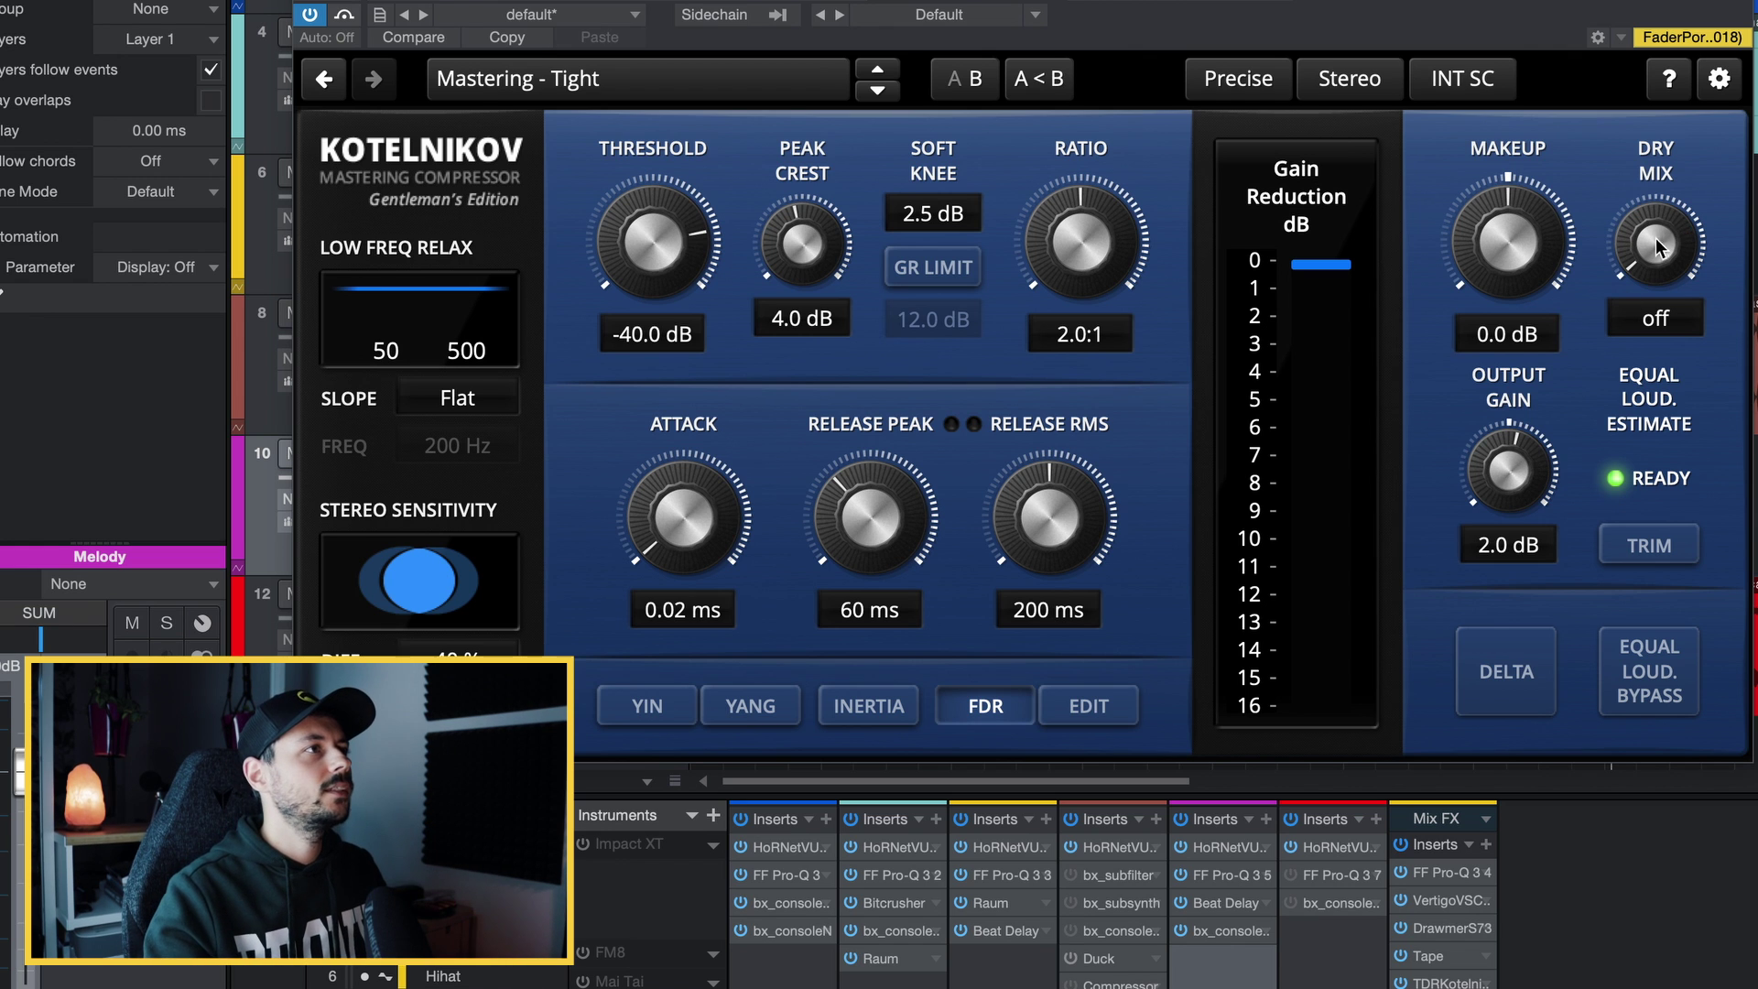
# - Set the dry mix to -15 dB, try it at 0 dB, and settle on about -15.5 dB
pyautogui.moveTo(1658, 246)
pyautogui.mouseDown()
pyautogui.moveTo(1687, 219)
pyautogui.moveTo(1659, 253)
pyautogui.moveTo(1659, 219)
pyautogui.moveTo(1657, 272)
pyautogui.mouseUp()
pyautogui.click(1657, 319)
pyautogui.write('-15')
pyautogui.press('Return')
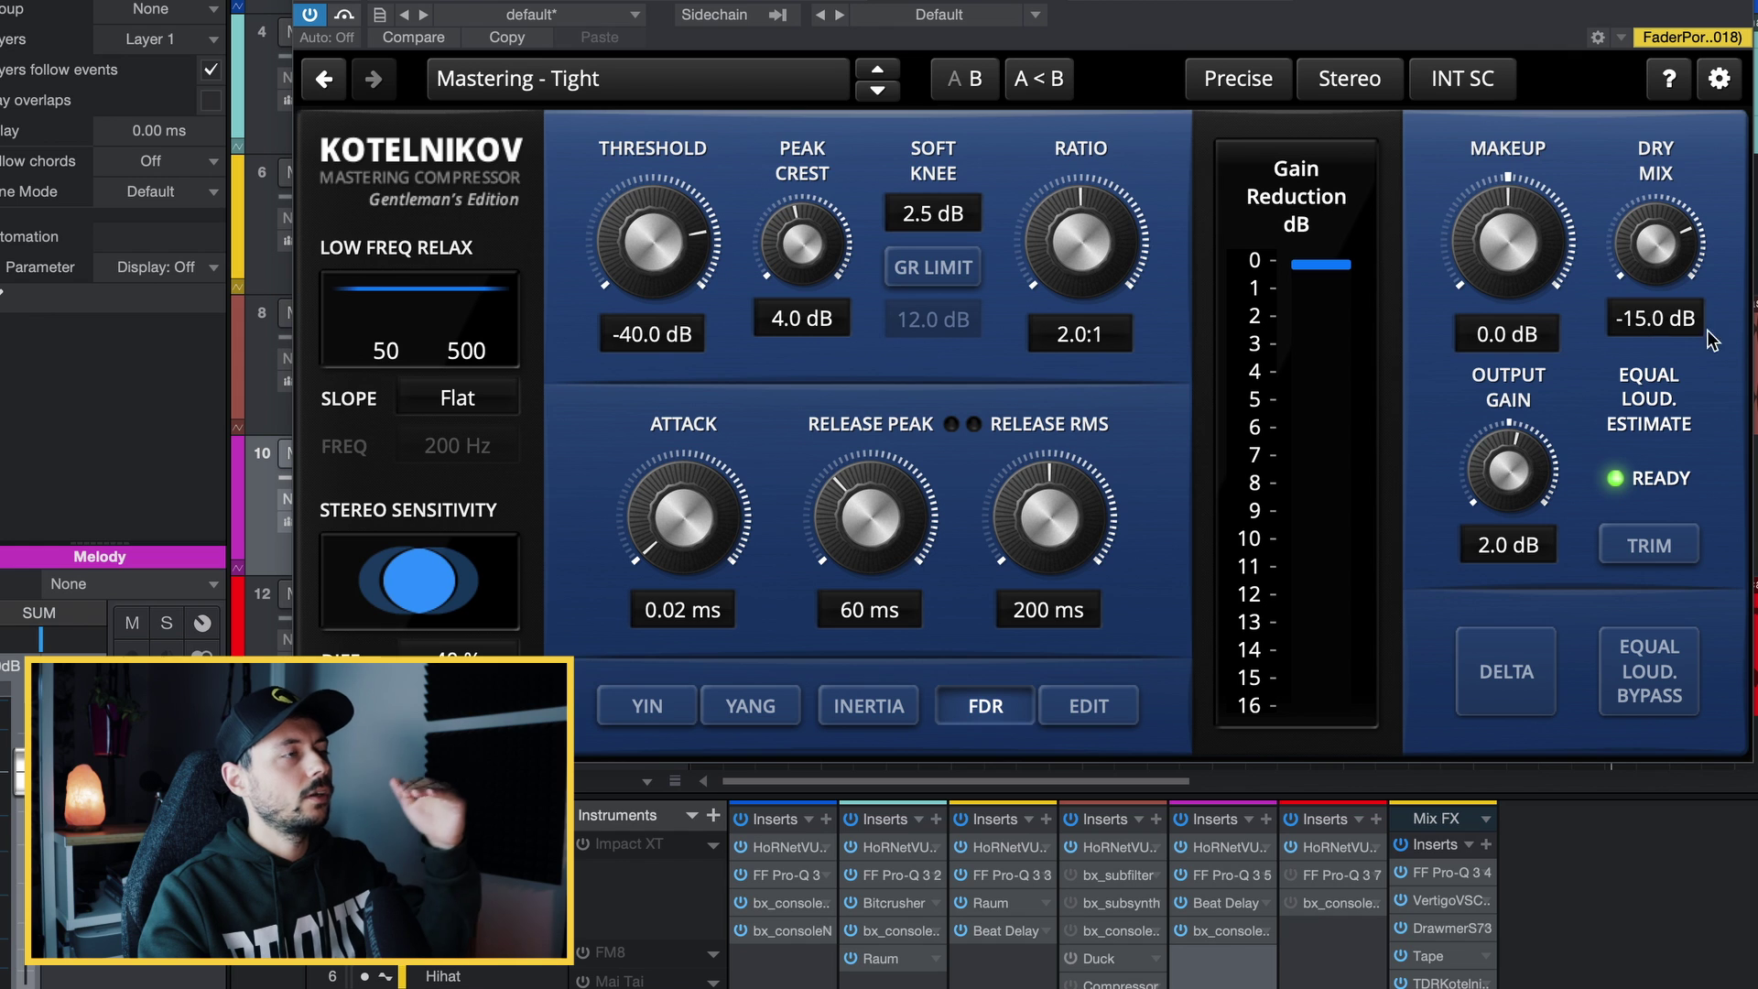
pyautogui.moveTo(1656, 246); pyautogui.dragTo(1666, 220)
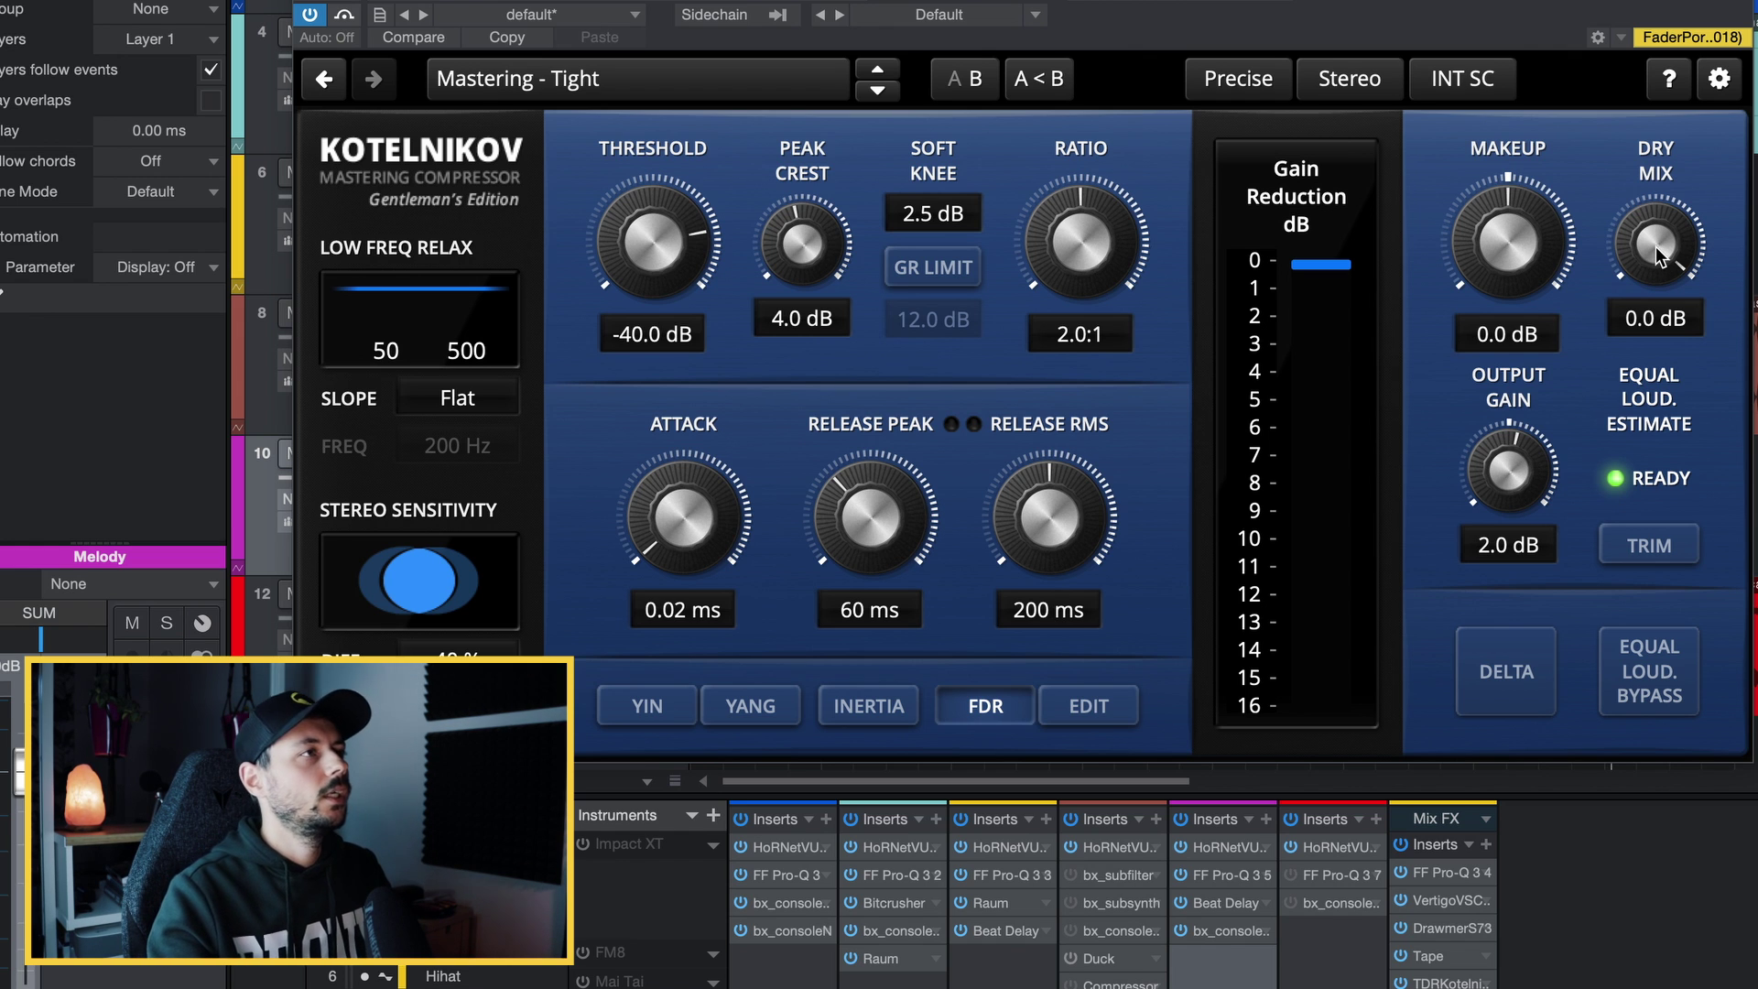
pyautogui.moveTo(1659, 255); pyautogui.dragTo(1659, 291)
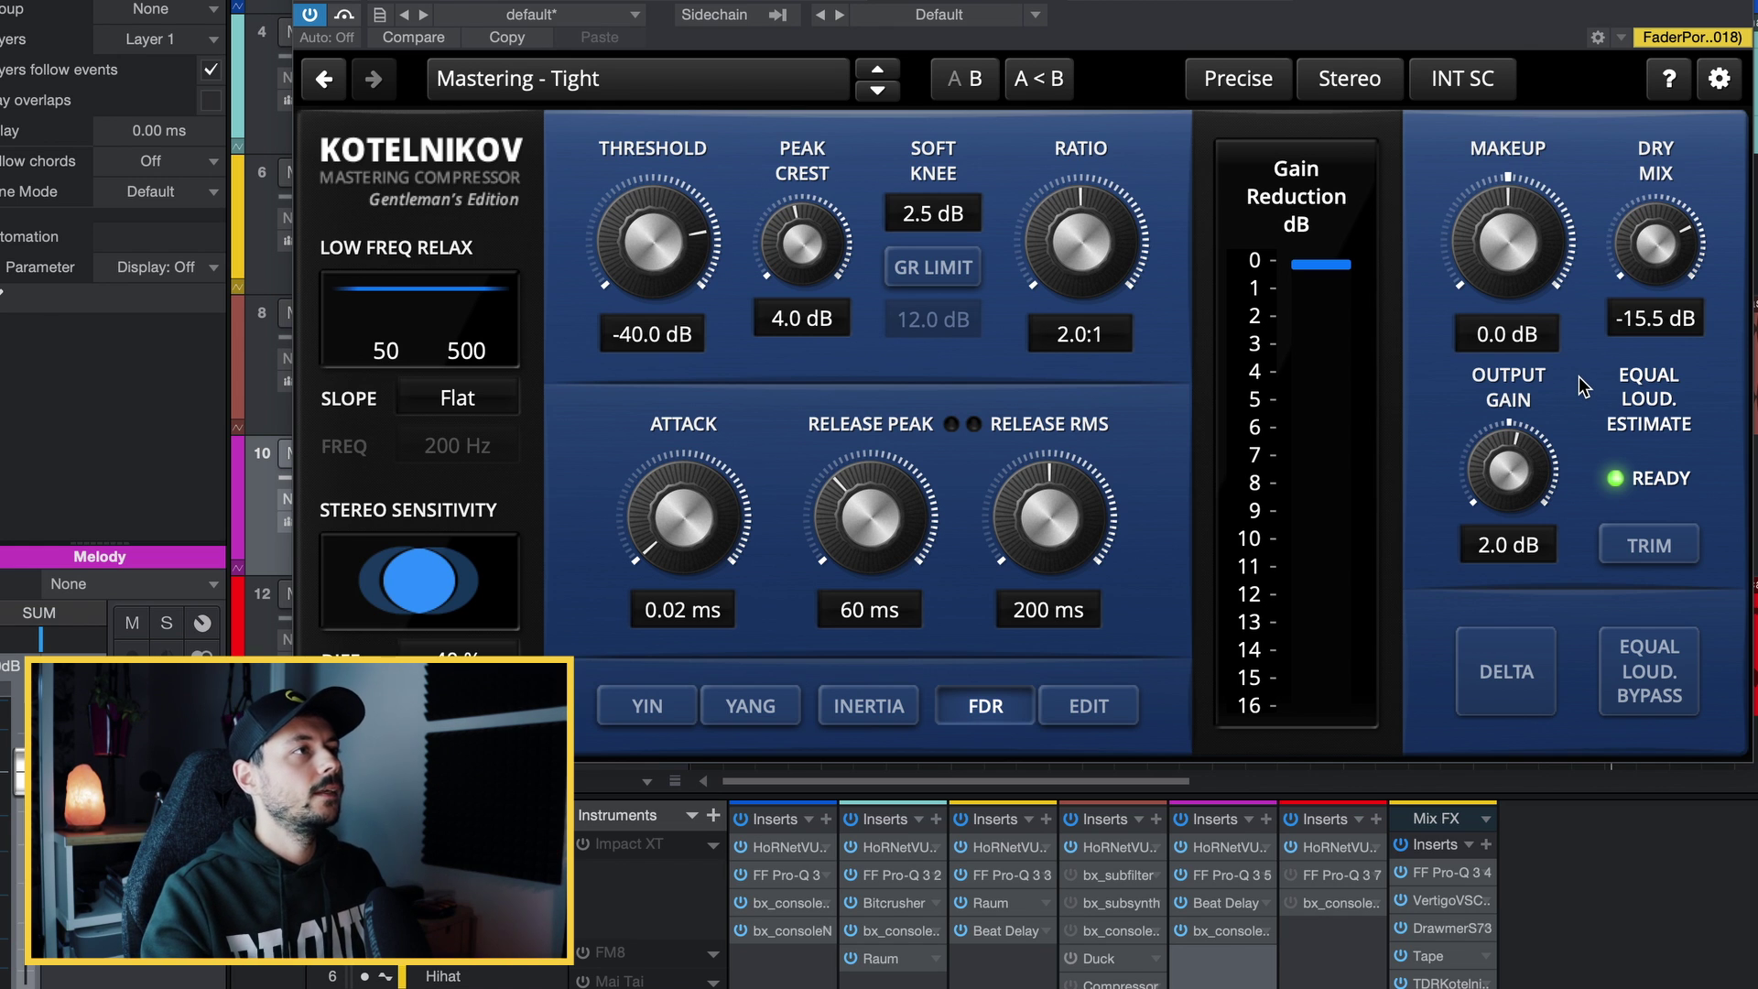
# - Set the Kotelnikov compressor's output gain to -5 dB
pyautogui.click(1506, 547)
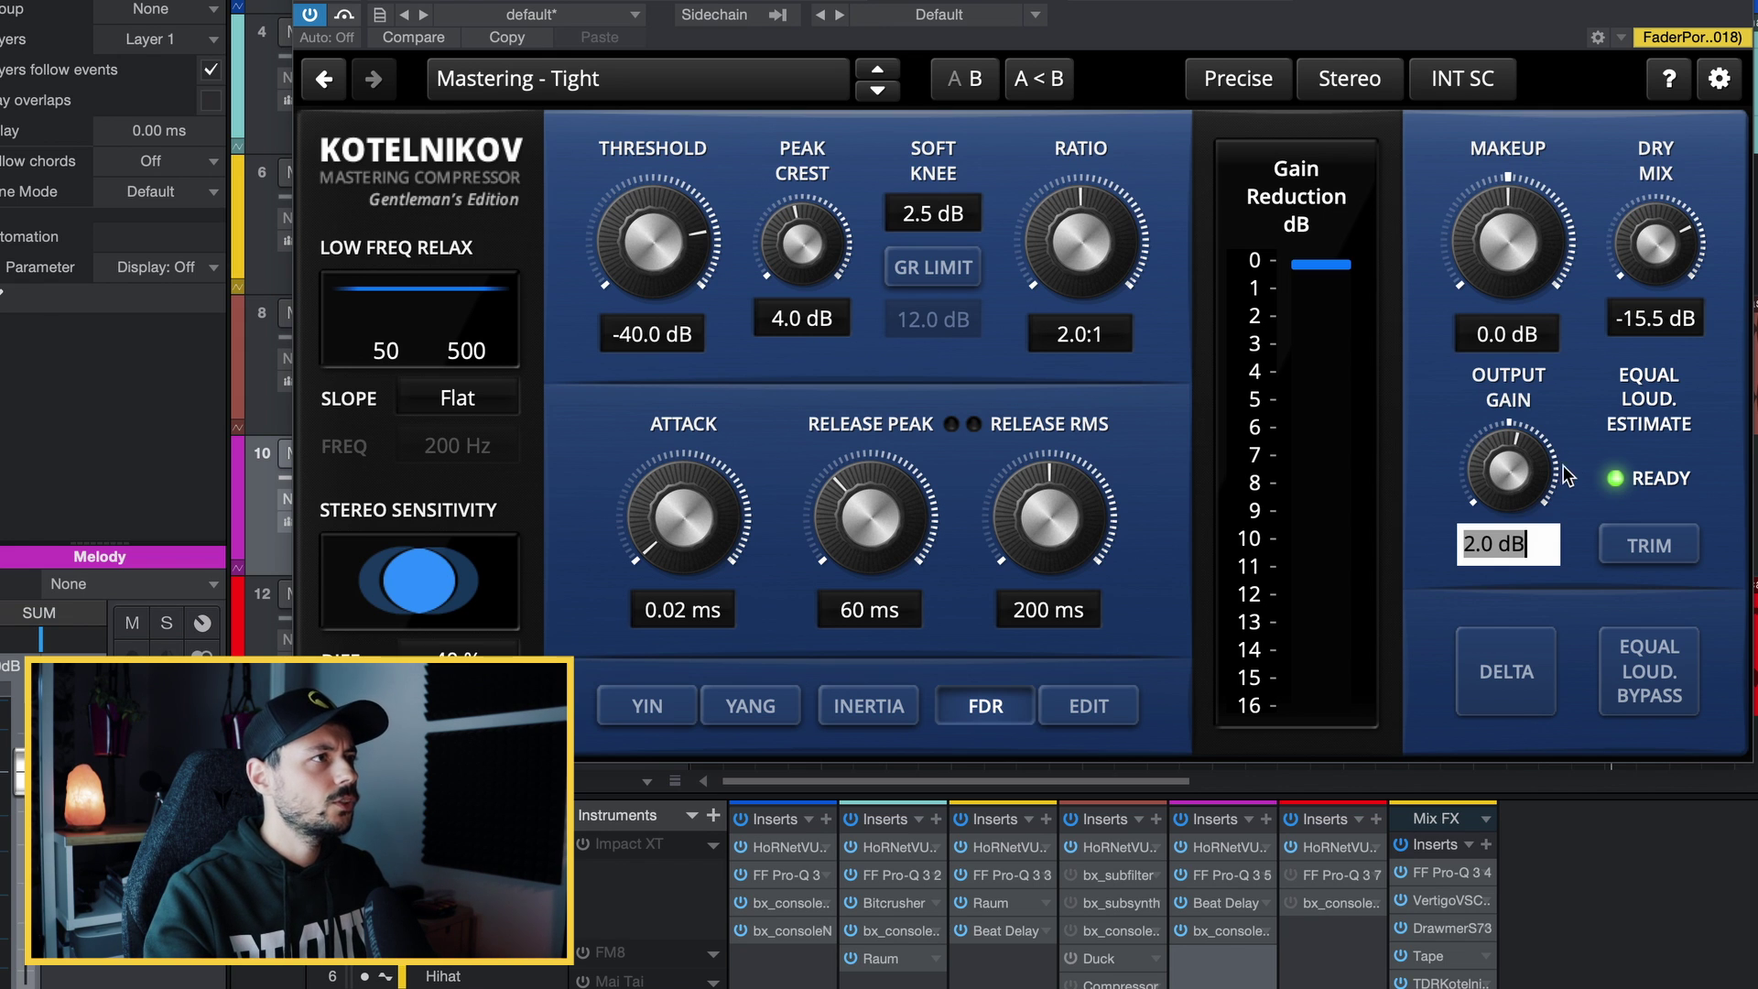
pyautogui.write('-5')
pyautogui.press('Return')
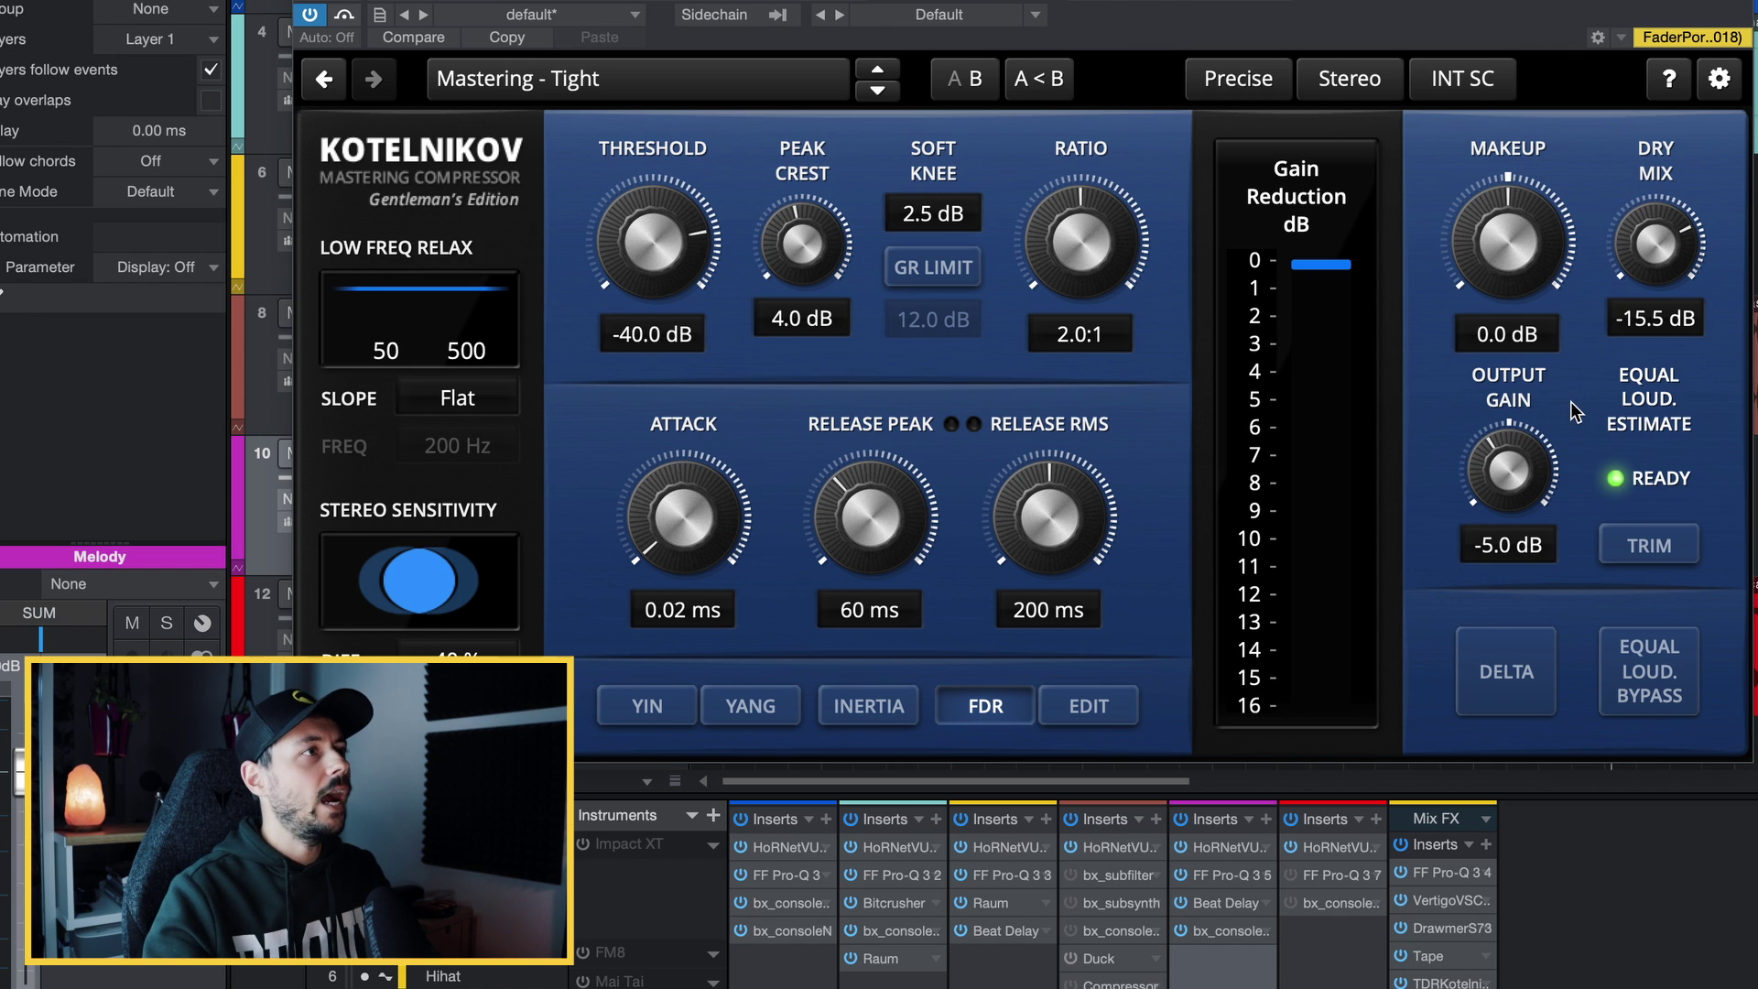
# - Compare the Kotelnikov compressor's A and B settings by switching between them several times
pyautogui.click(971, 84)
pyautogui.click(970, 84)
pyautogui.click(970, 84)
pyautogui.click(970, 84)
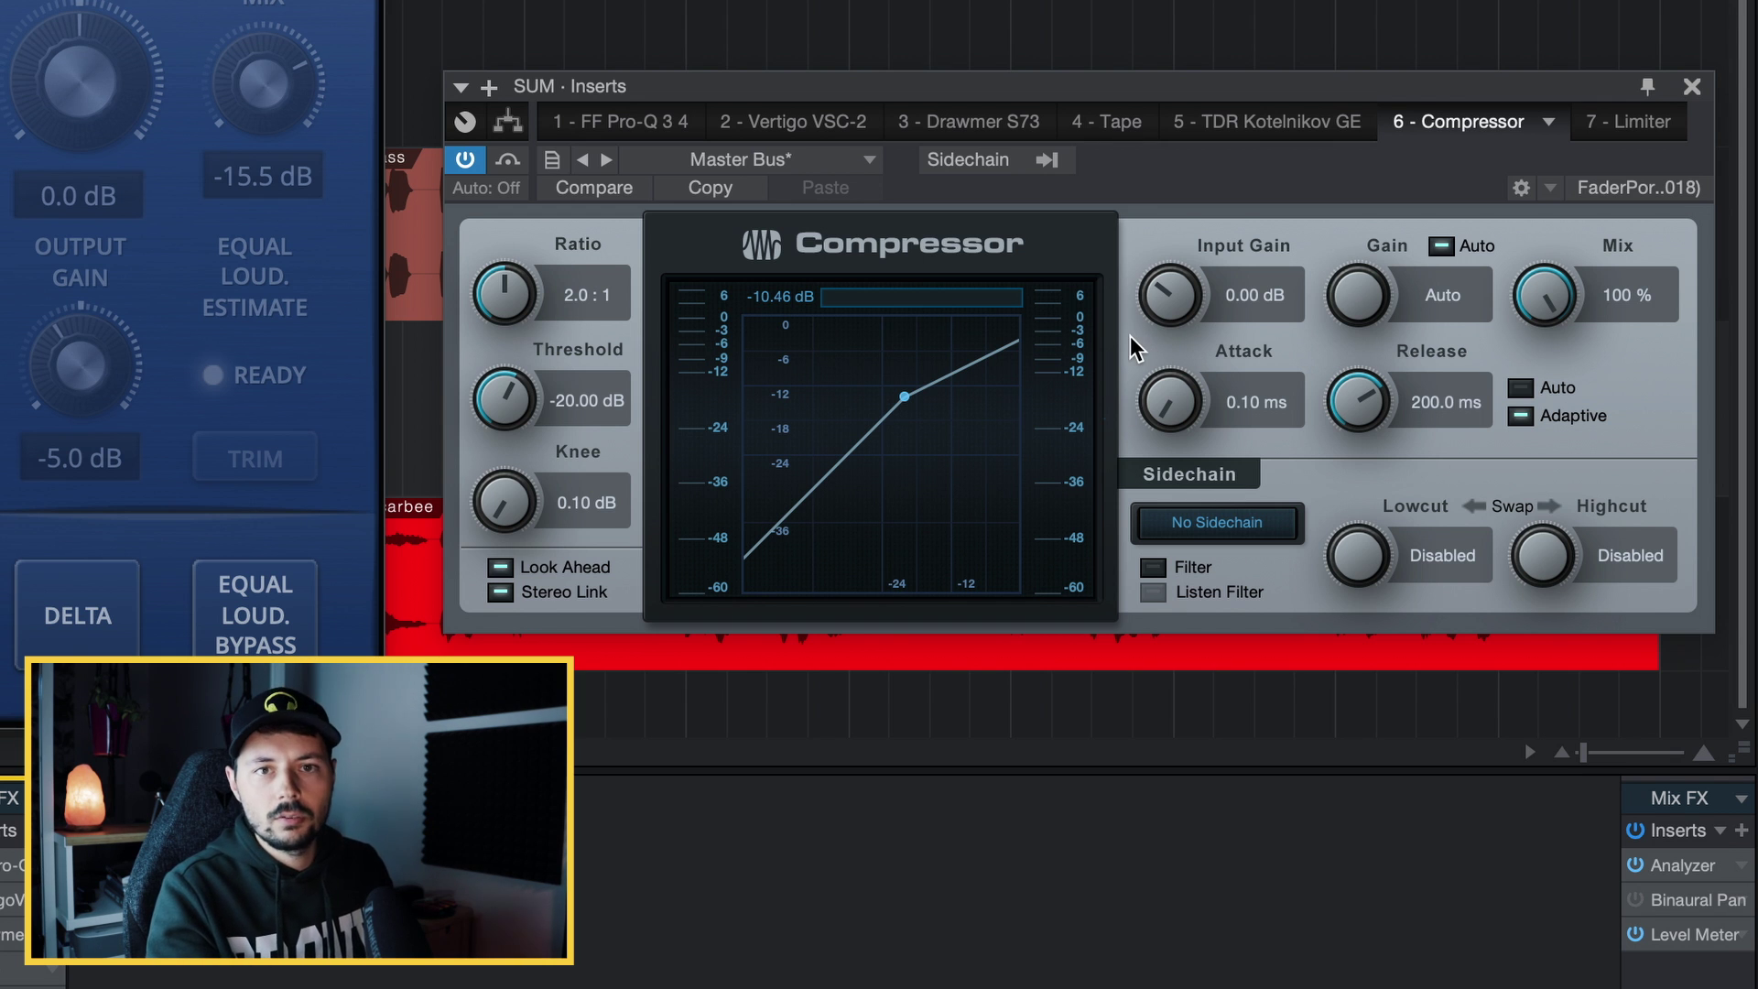
# - Lower the mix of the Compressor on the SUM channel to 62% and on to 0% while auditioning the song
pyautogui.press('space')
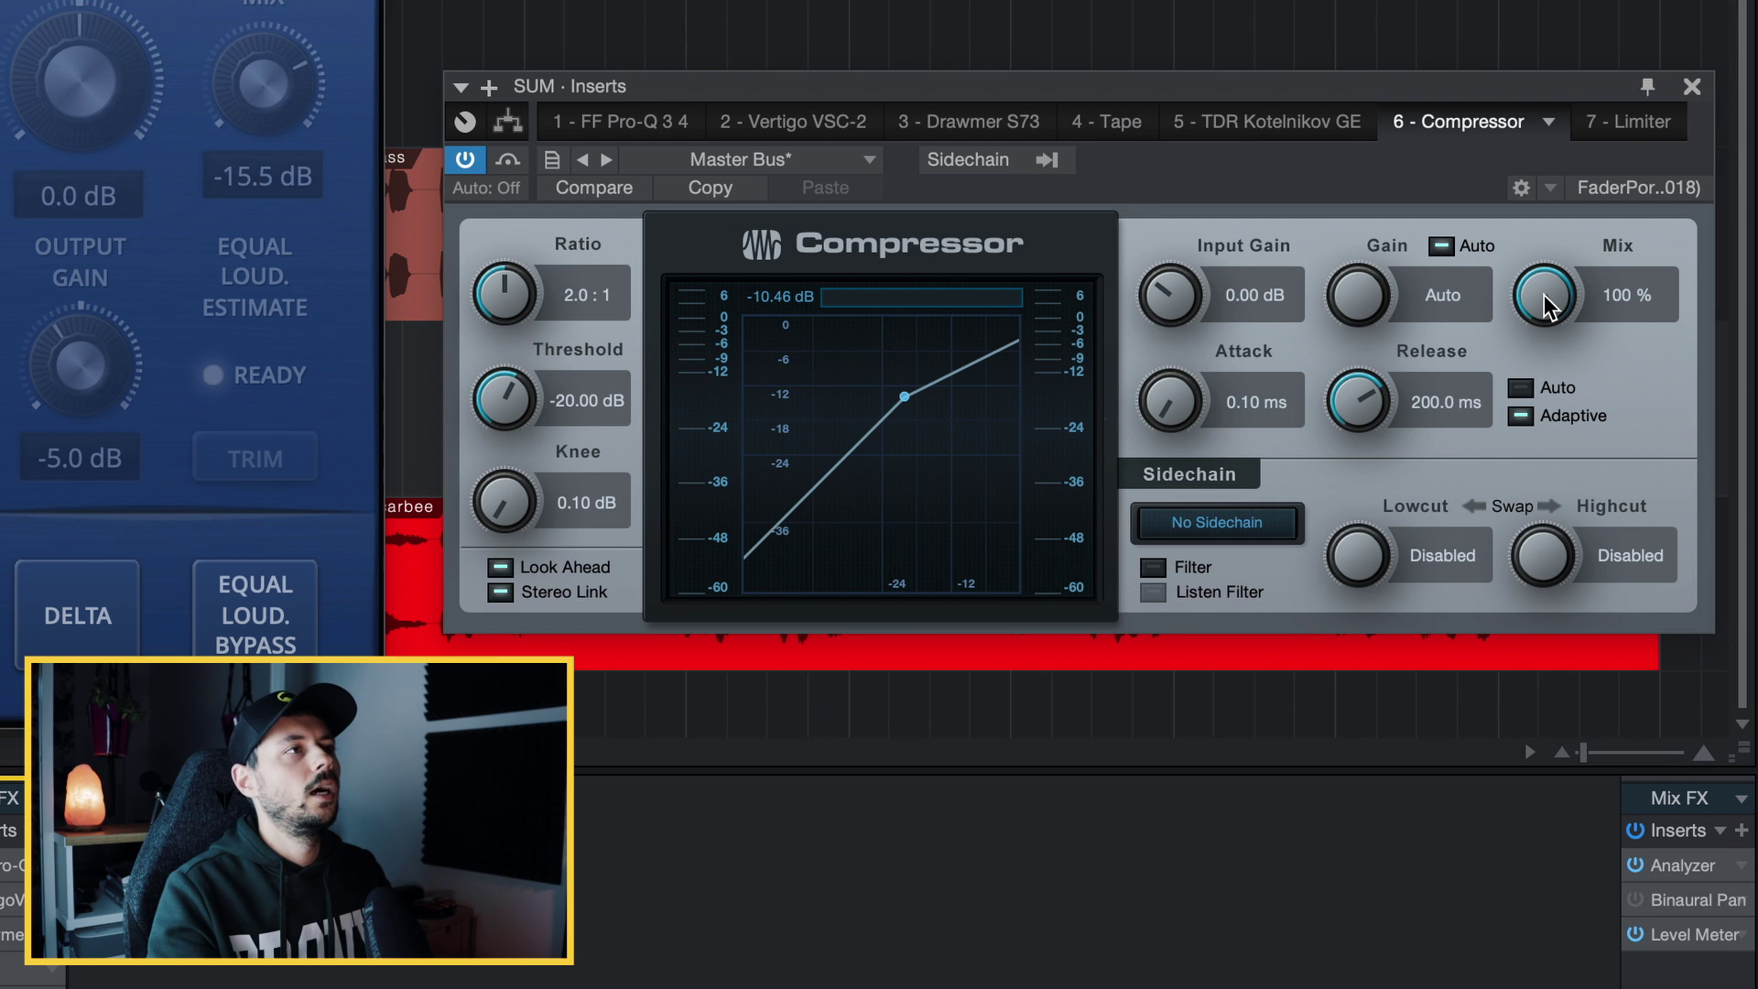
pyautogui.press('space')
pyautogui.moveTo(1543, 295); pyautogui.dragTo(1553, 423)
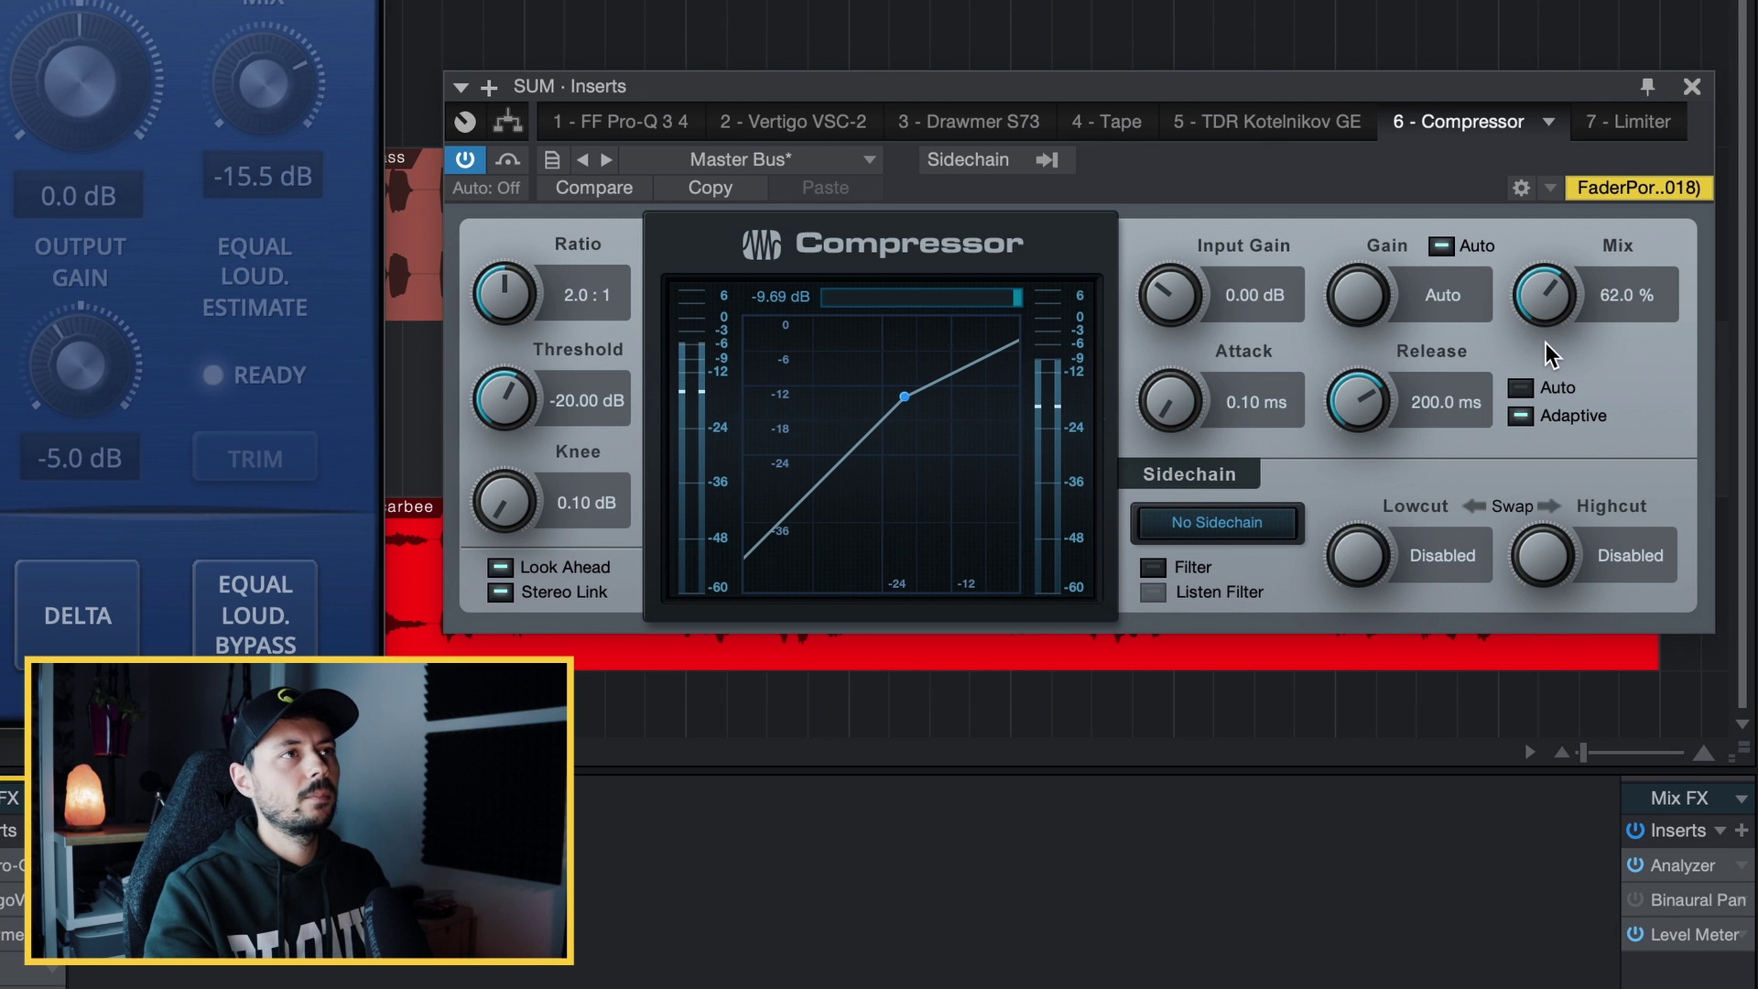
pyautogui.moveTo(1545, 343); pyautogui.dragTo(1553, 439)
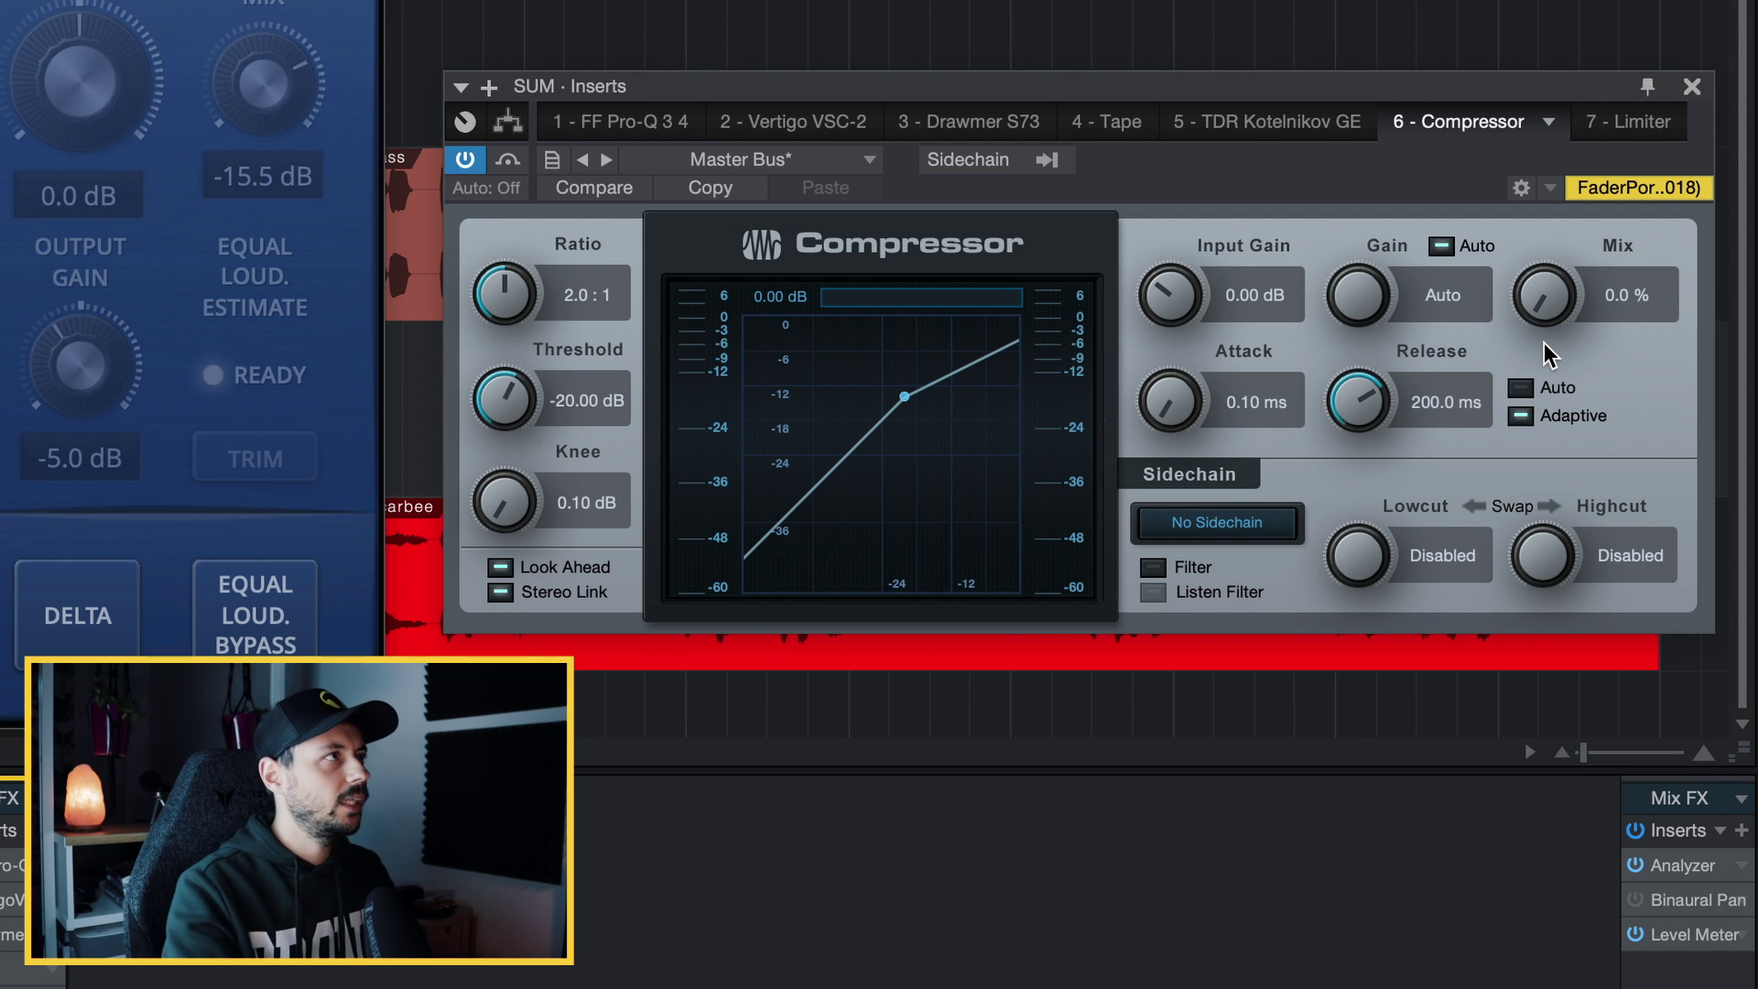
pyautogui.press('space')
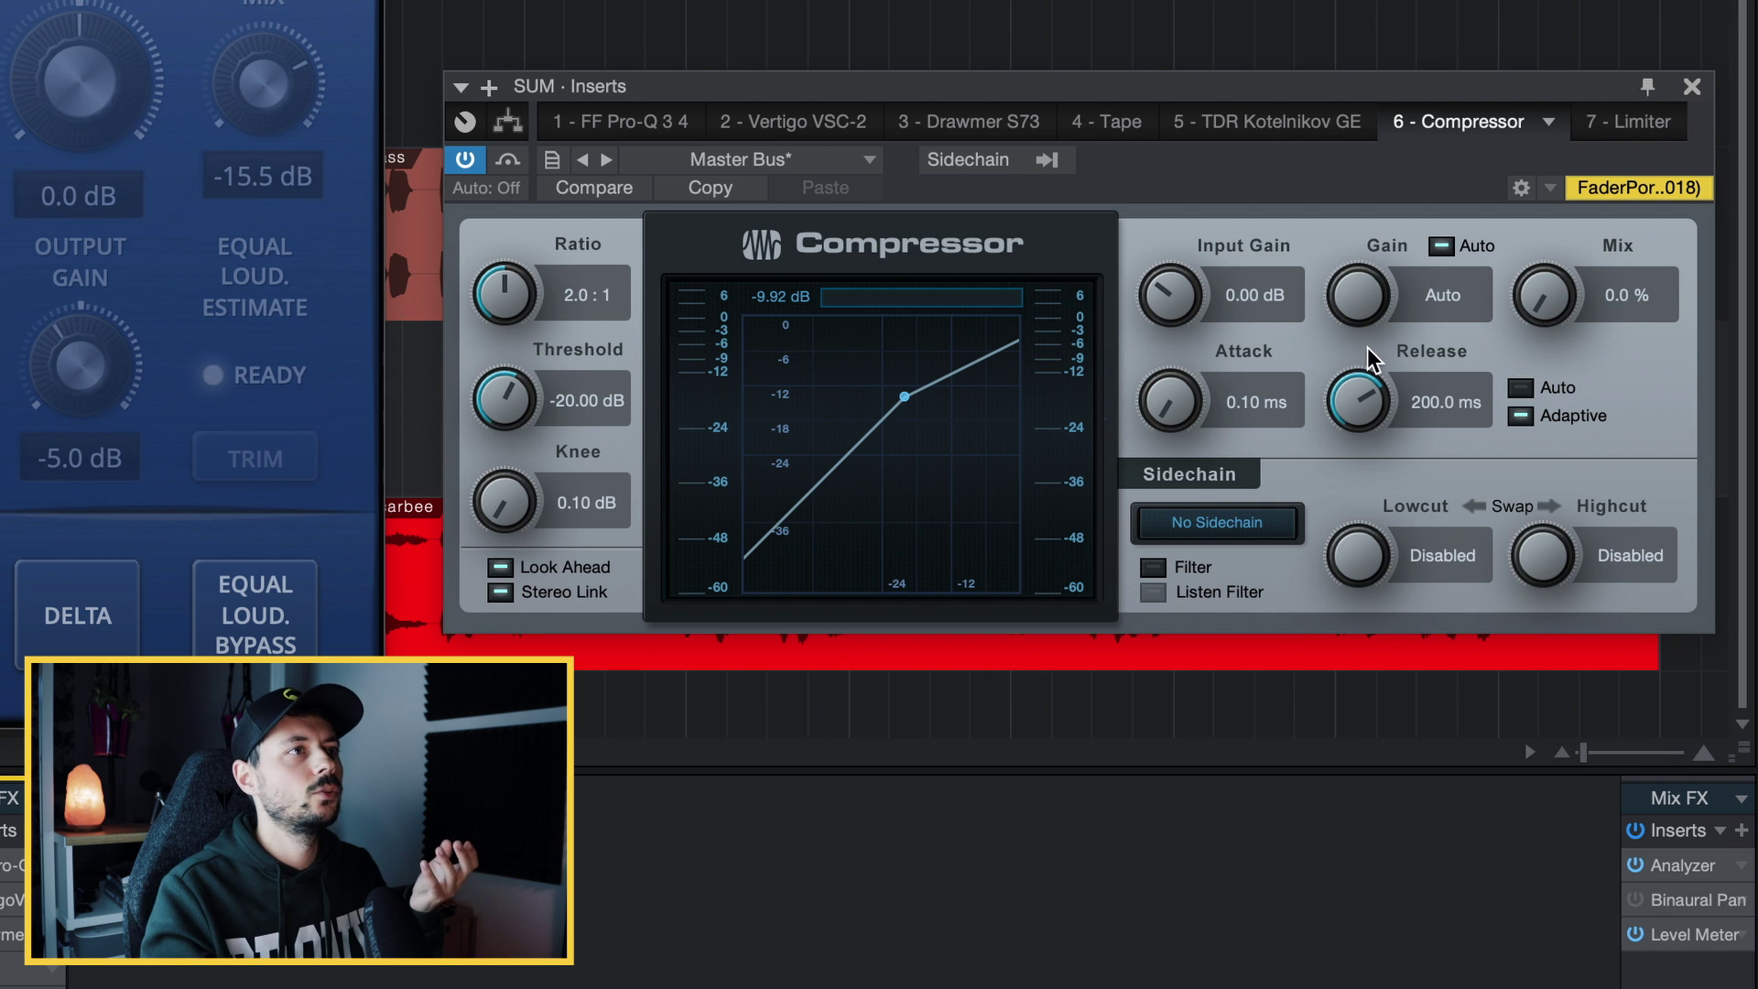
# - Turn off the Compressor's automatic gain, try different manual gain levels, and reset the gain to 0 dB
pyautogui.click(1441, 246)
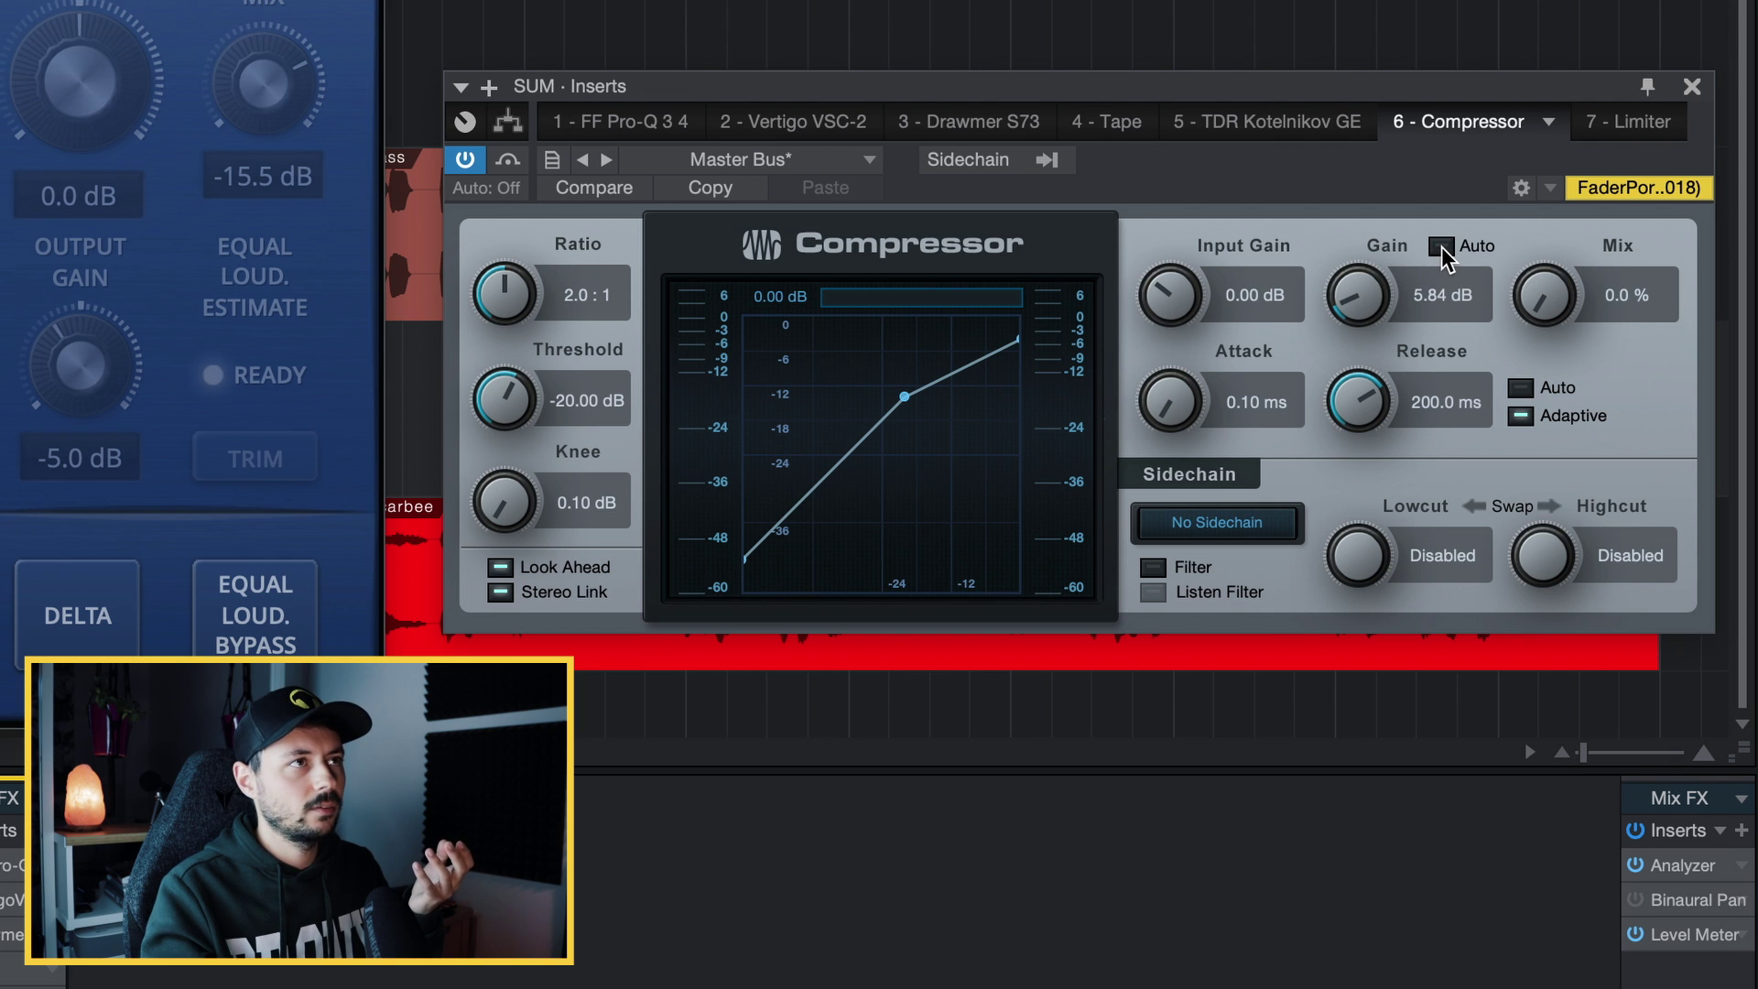
pyautogui.moveTo(1372, 305); pyautogui.dragTo(1424, 406)
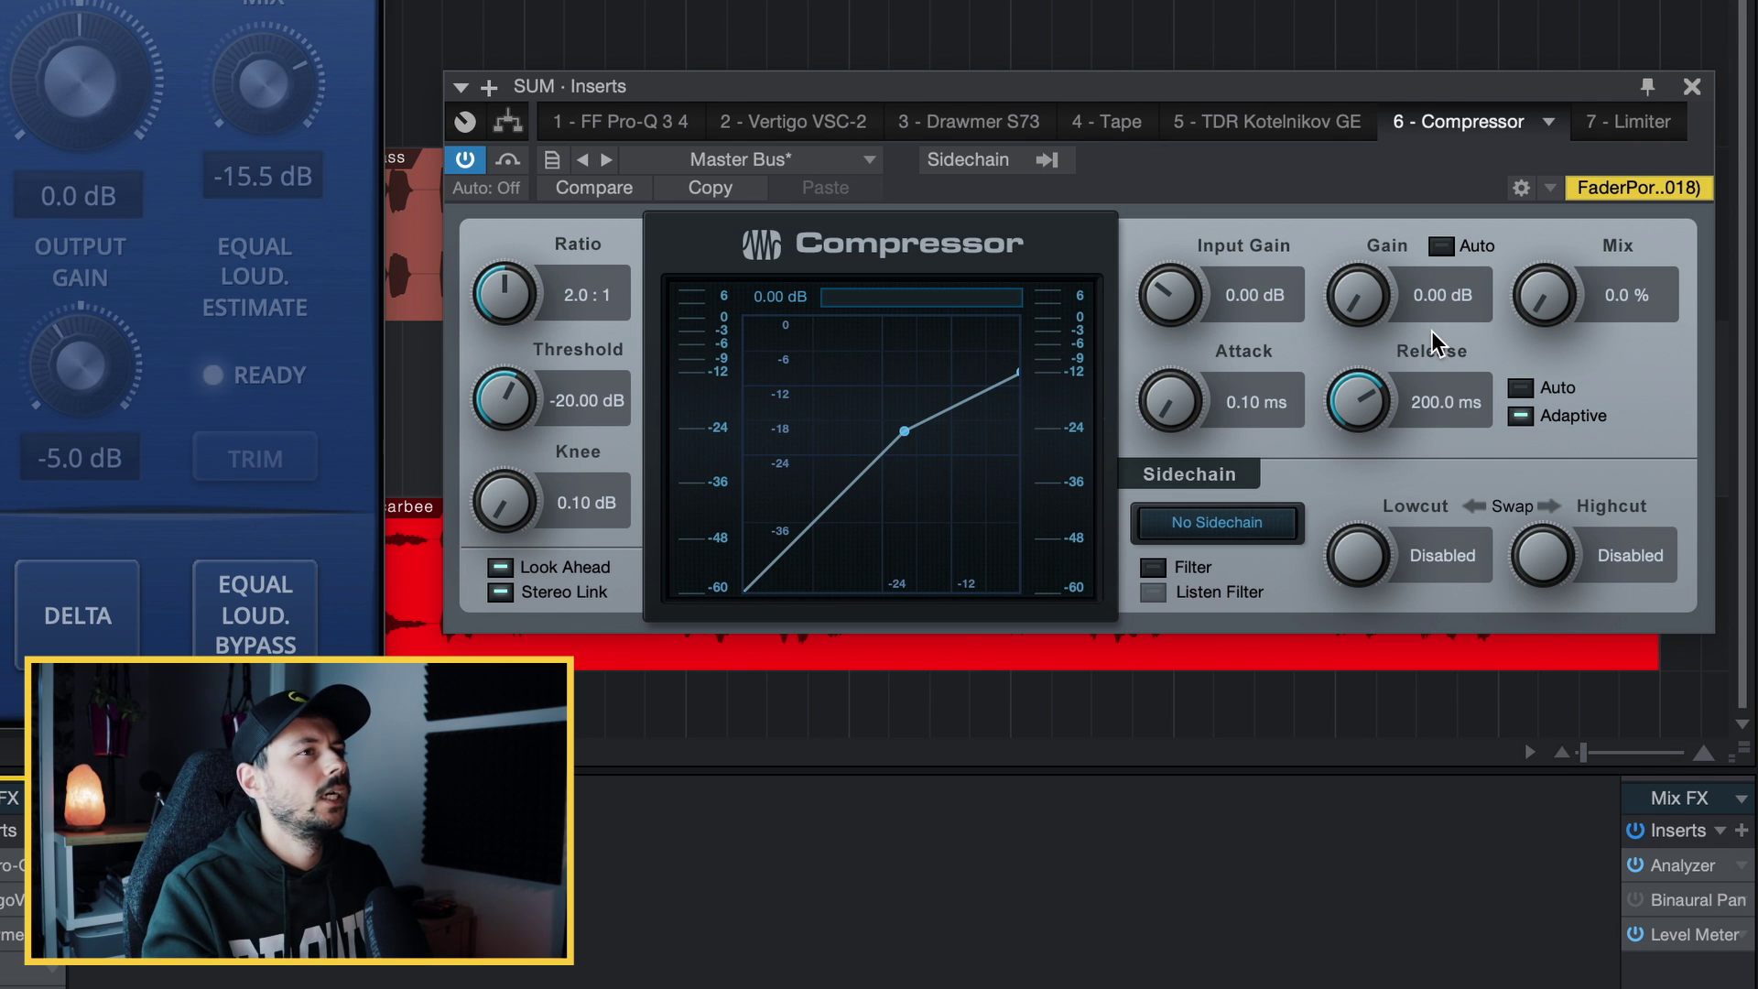
pyautogui.moveTo(1362, 293); pyautogui.dragTo(1355, 236)
pyautogui.moveTo(1357, 308); pyautogui.dragTo(1357, 304)
pyautogui.doubleClick(1357, 304)
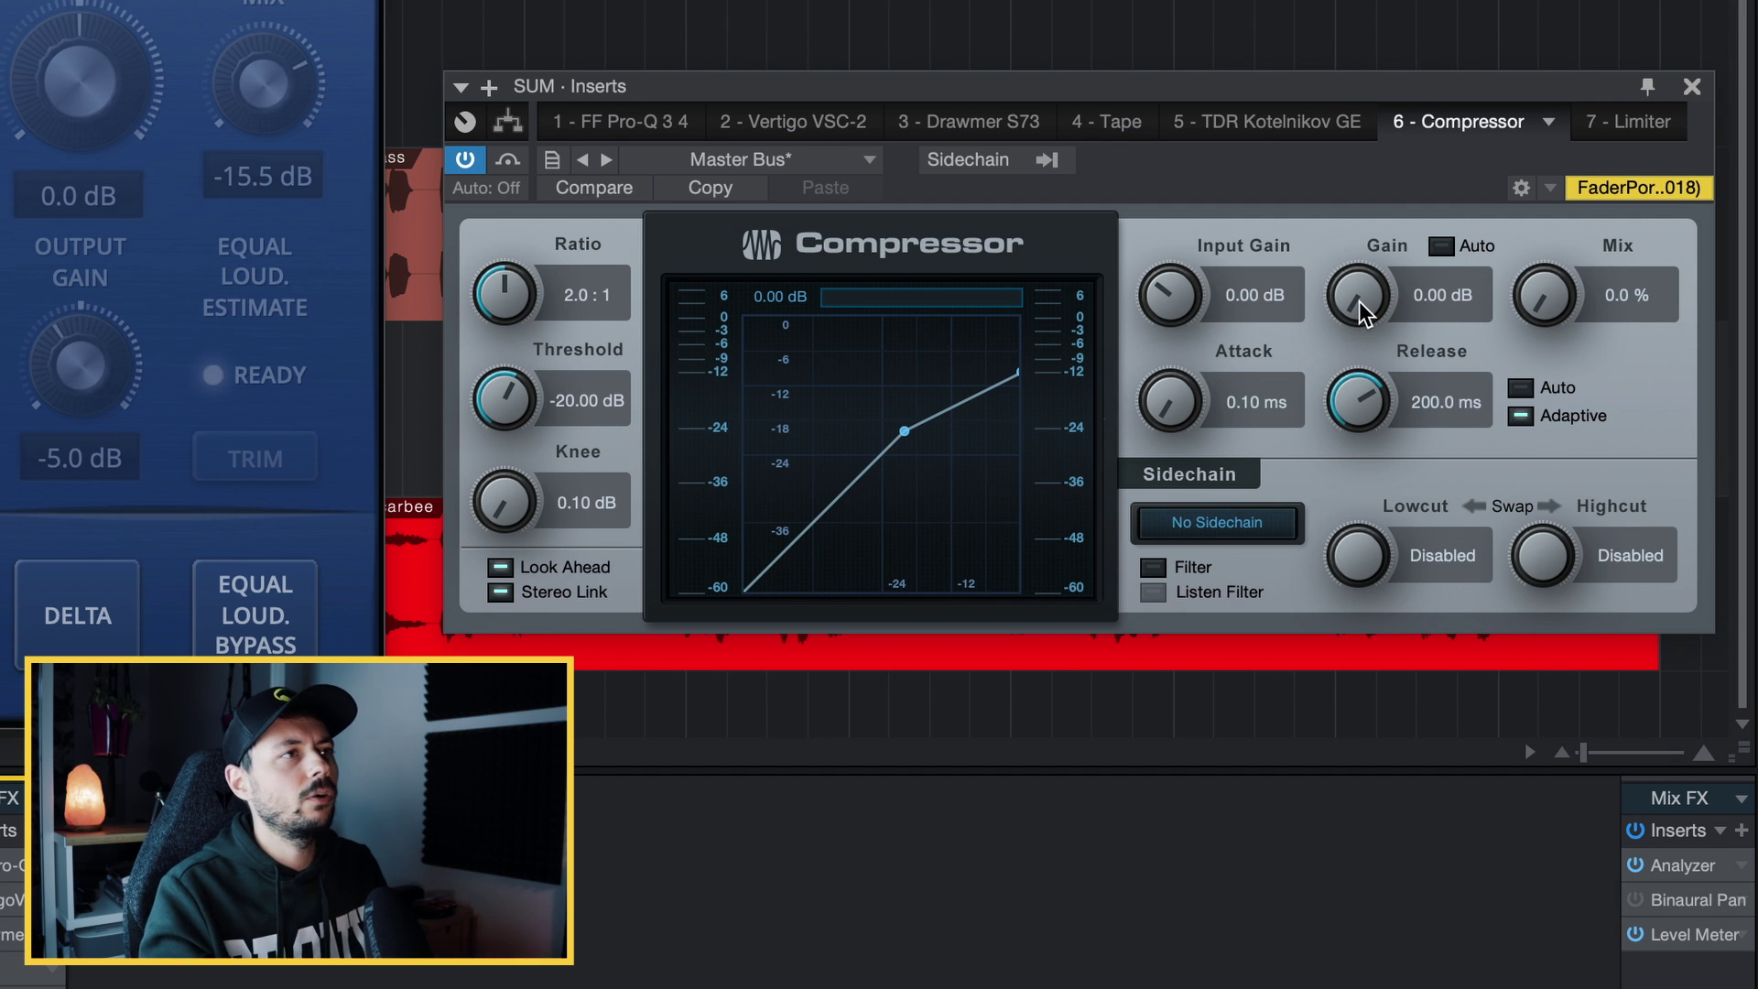